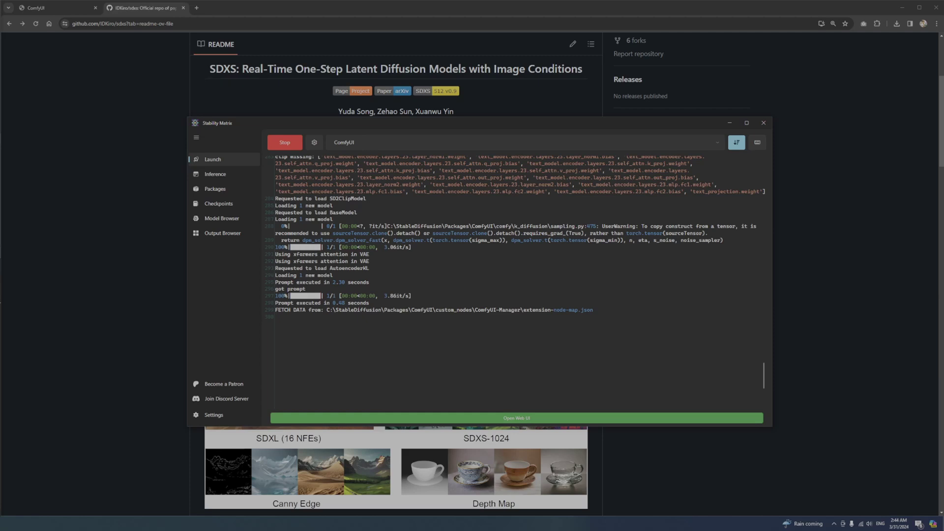
# Show Stability Matrix's installed packages and briefly open the ComfyUI card's options menu
pyautogui.click(215, 189)
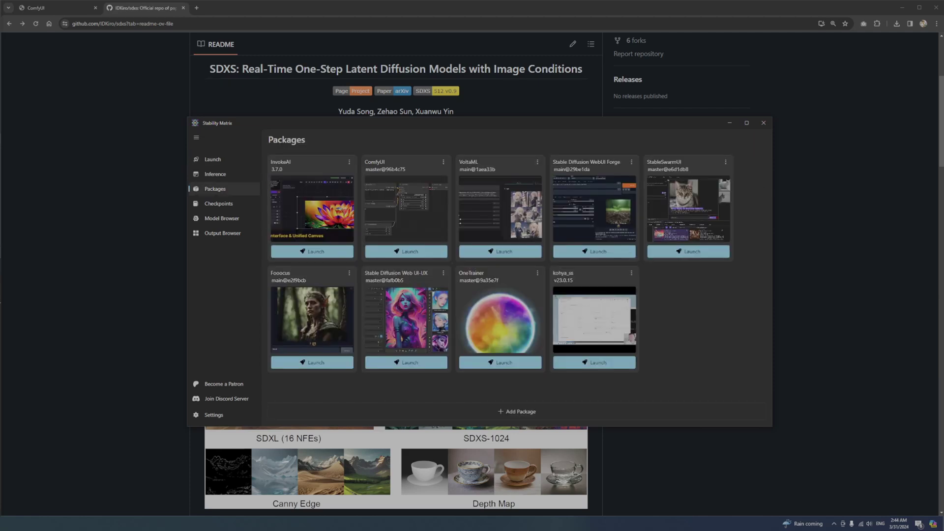
pyautogui.click(442, 163)
pyautogui.click(452, 175)
# Select the workflow_sdxs_0.9.json URL in the Notepad link list, then return to Stability Matrix
pyautogui.hotkey('alt', 'Tab')
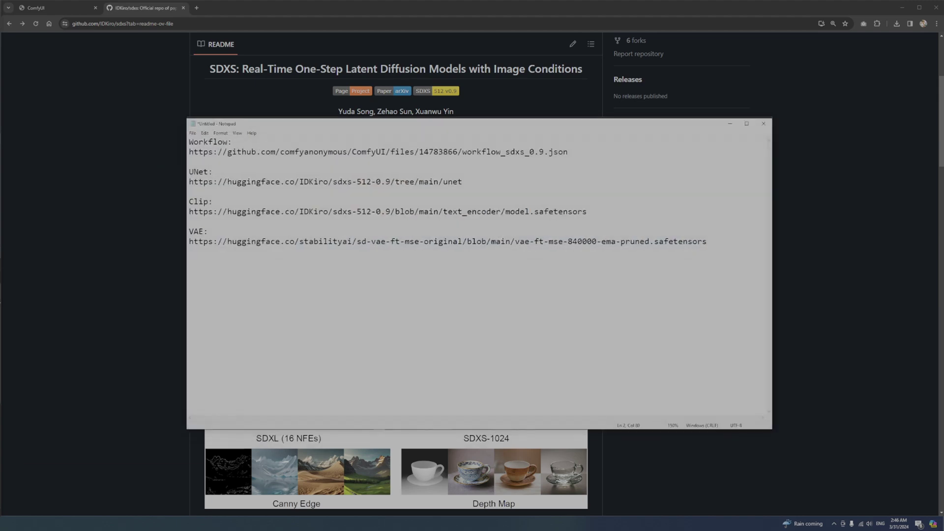
pyautogui.hotkey('shift', 'End')
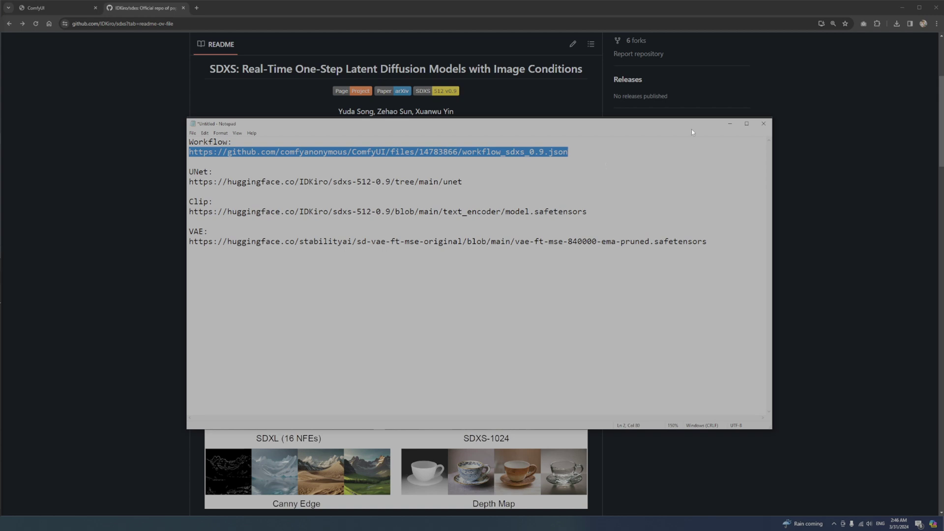
pyautogui.hotkey('alt', 'Tab')
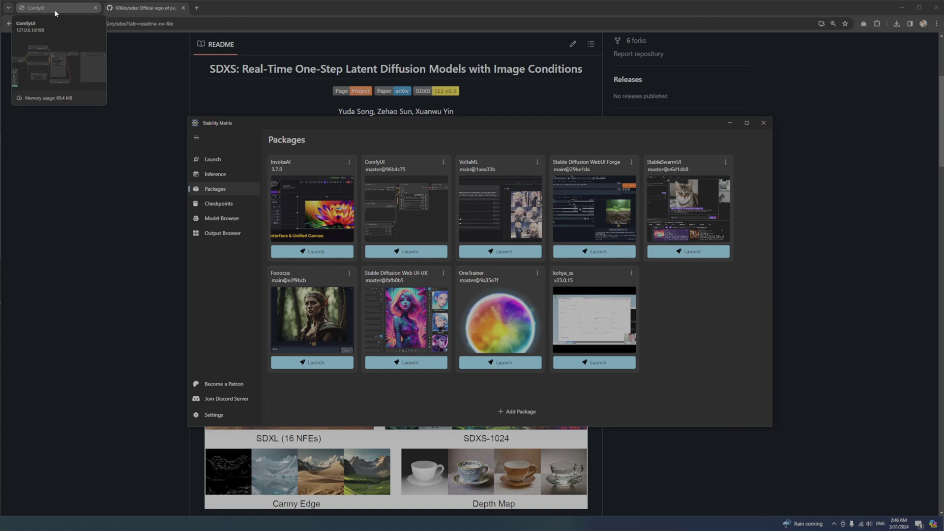
# Inspect the SDXS workflow's loaders: sdxs_512_0.9 UNet, clip_h CLIP and vae-ft-mse VAE files
pyautogui.click(55, 12)
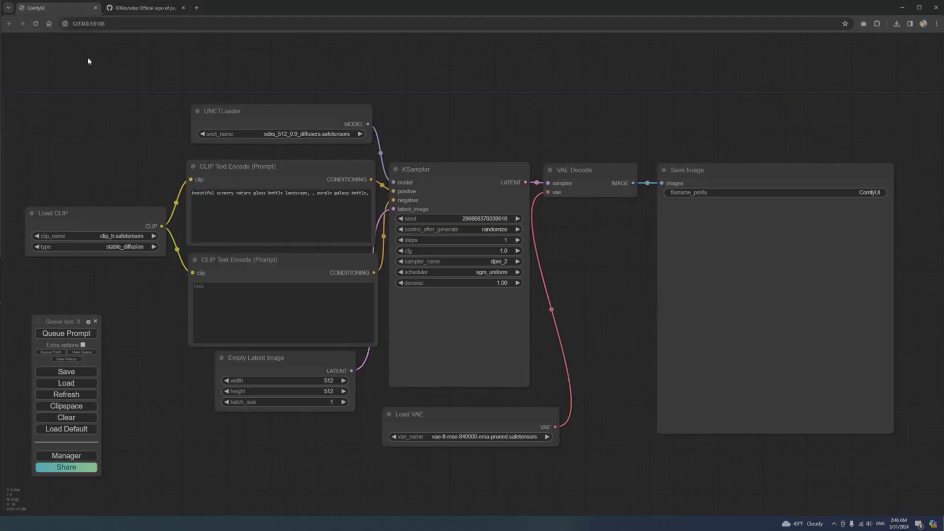
pyautogui.click(313, 136)
pyautogui.click(119, 236)
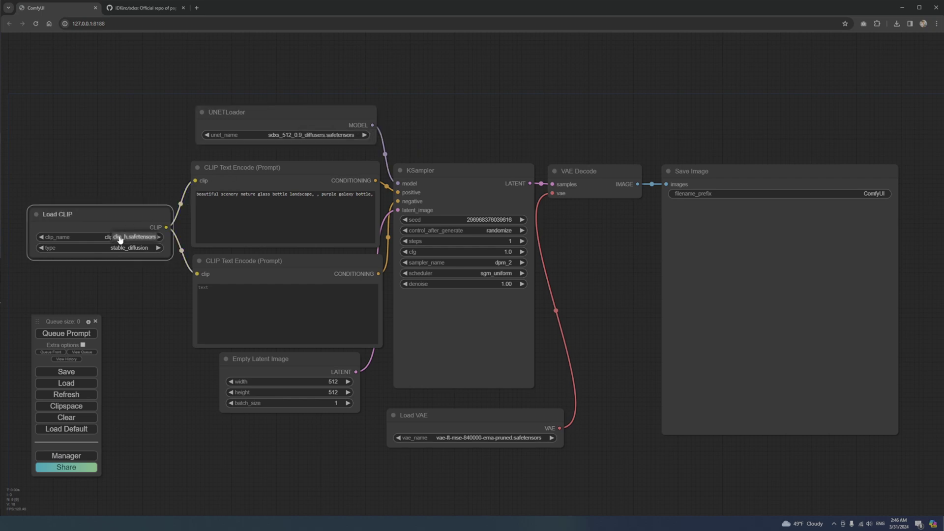
pyautogui.click(487, 438)
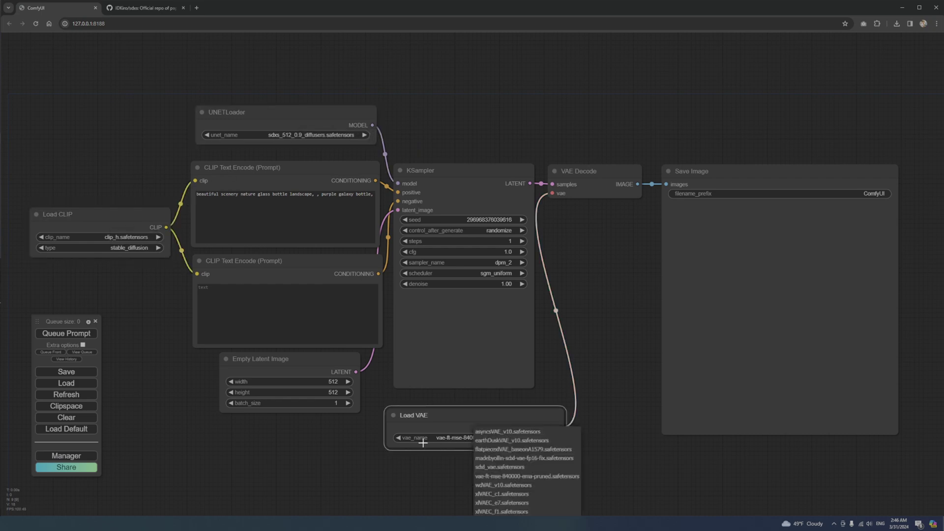
pyautogui.click(448, 418)
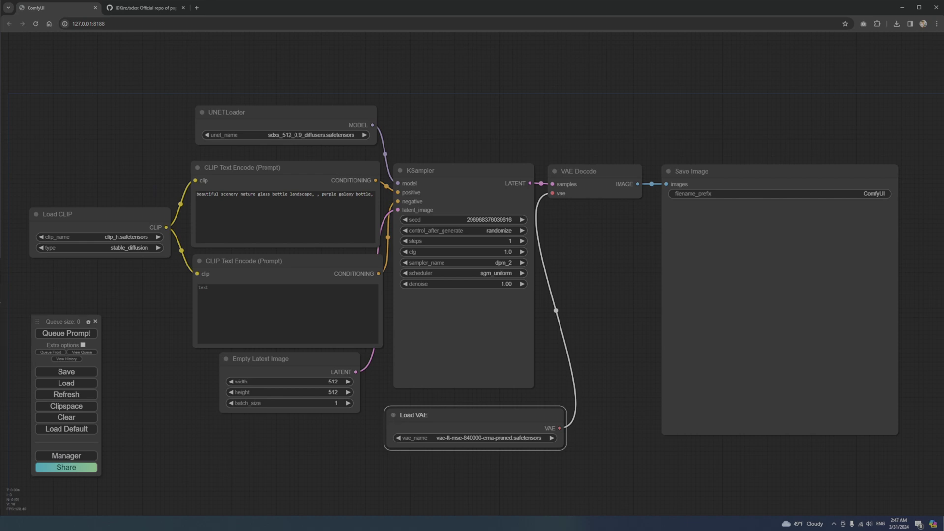
# Select the UNet download link in the Notepad list of SDXS URLs
pyautogui.hotkey('alt', 'Tab')
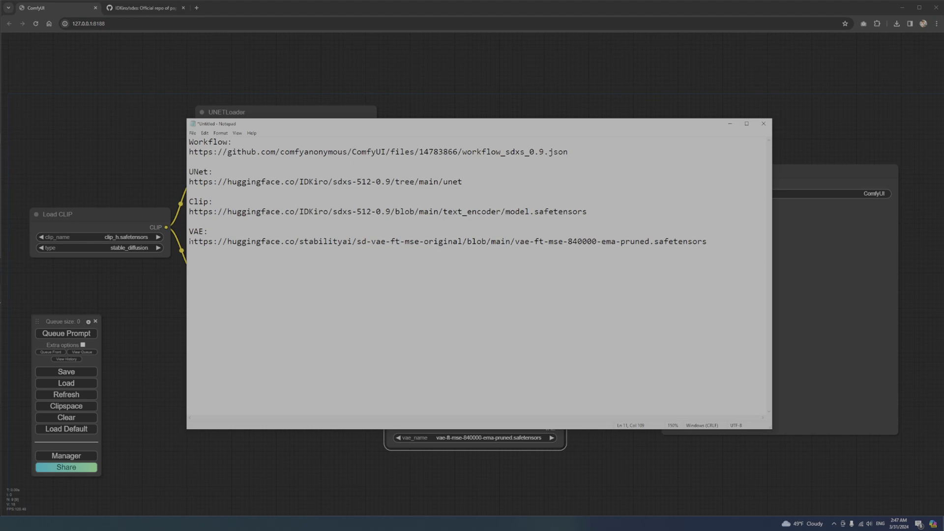
pyautogui.moveTo(189, 181); pyautogui.dragTo(457, 184)
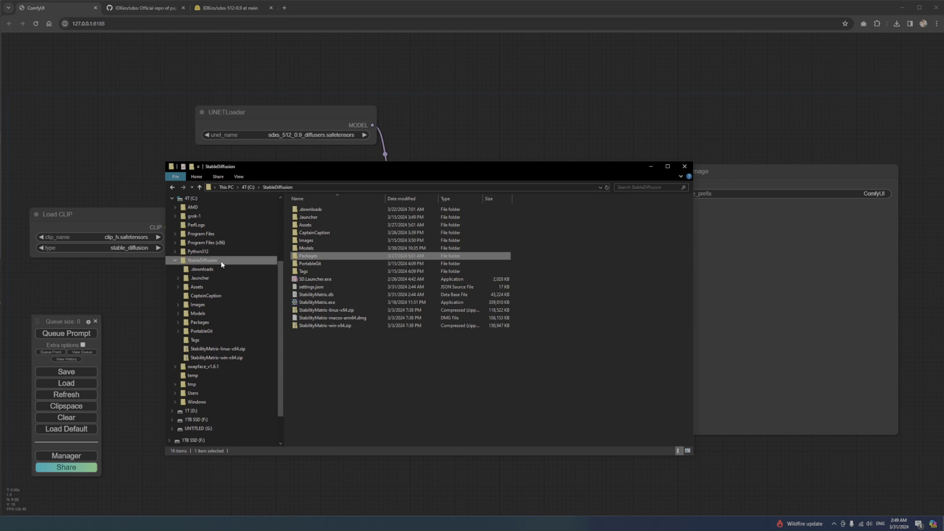
# Browse StableDiffusion > Packages > ComfyUI > models in Explorer and enter the unet folder
pyautogui.click(203, 323)
pyautogui.click(183, 324)
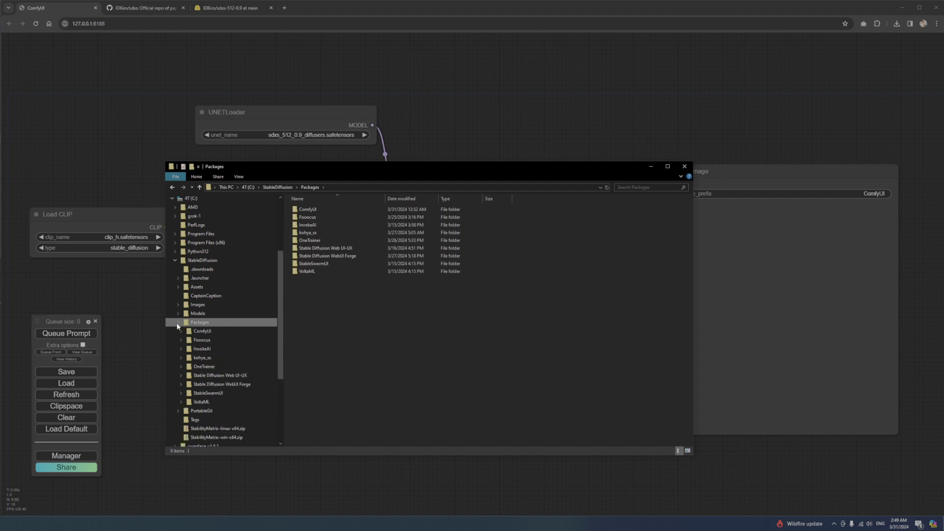
pyautogui.click(182, 331)
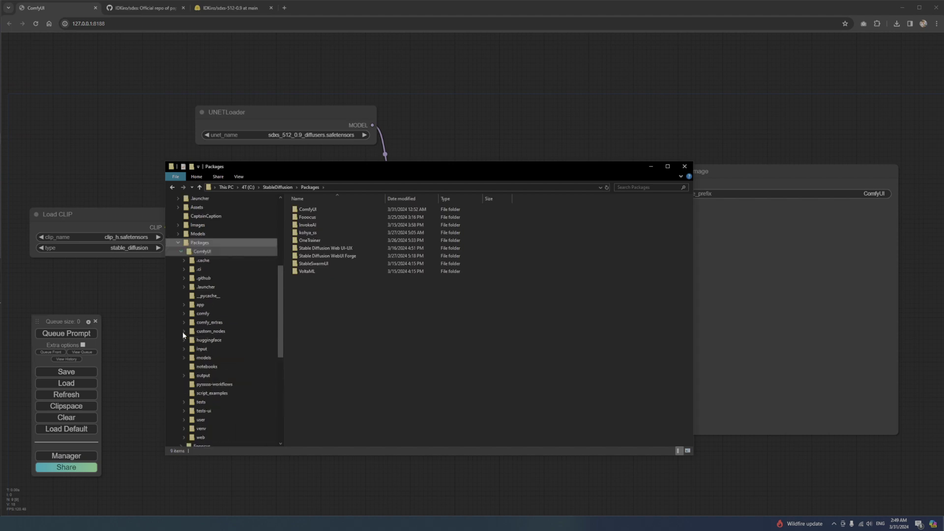
pyautogui.click(213, 358)
pyautogui.scroll(-1, 315, 408)
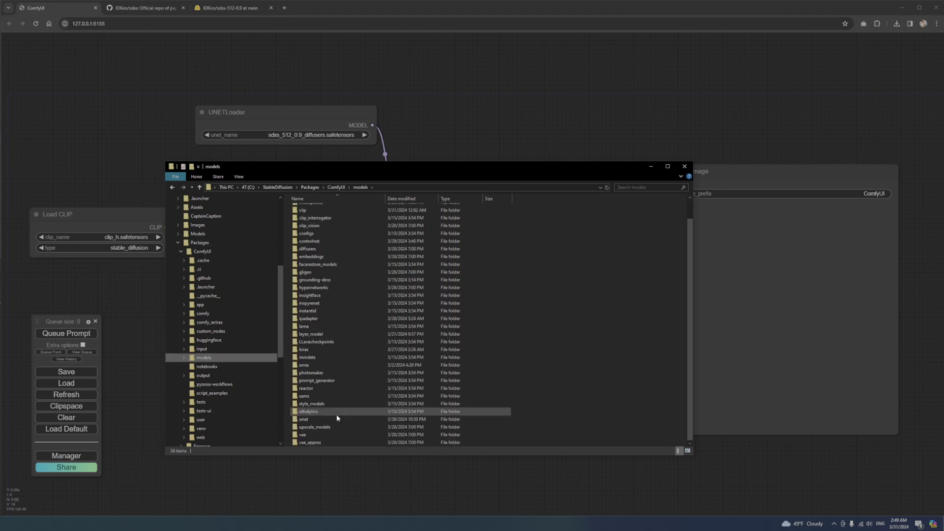
pyautogui.doubleClick(315, 423)
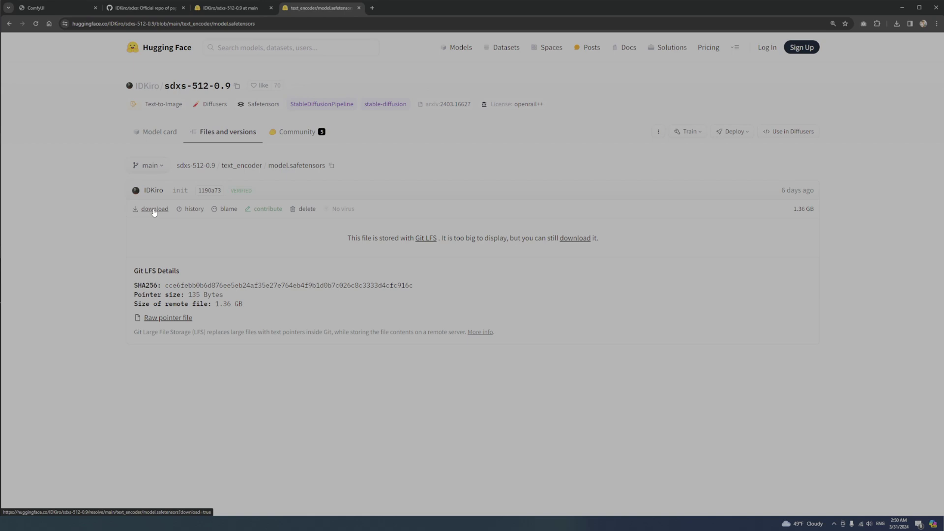
# Open ComfyUI's models clip folder in Explorer, then select the VAE download link in Notepad
pyautogui.hotkey('alt', 'Tab')
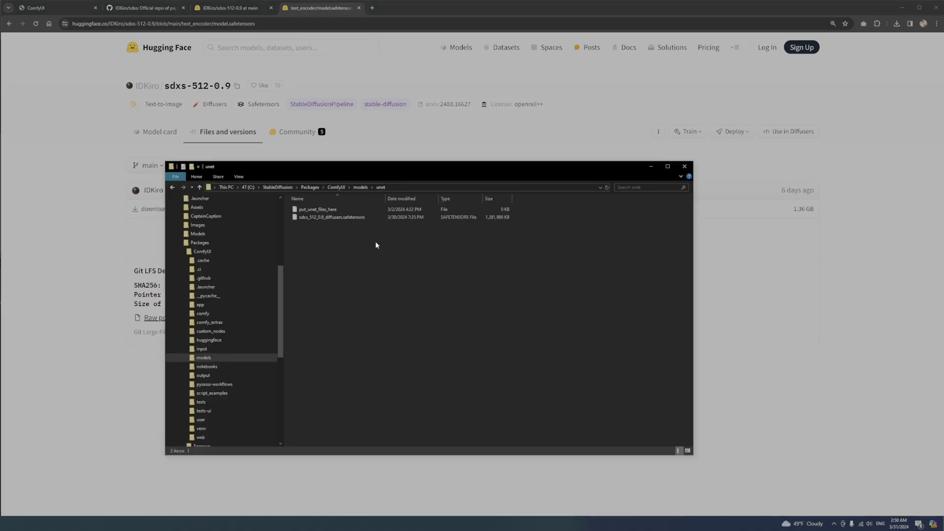
pyautogui.click(182, 362)
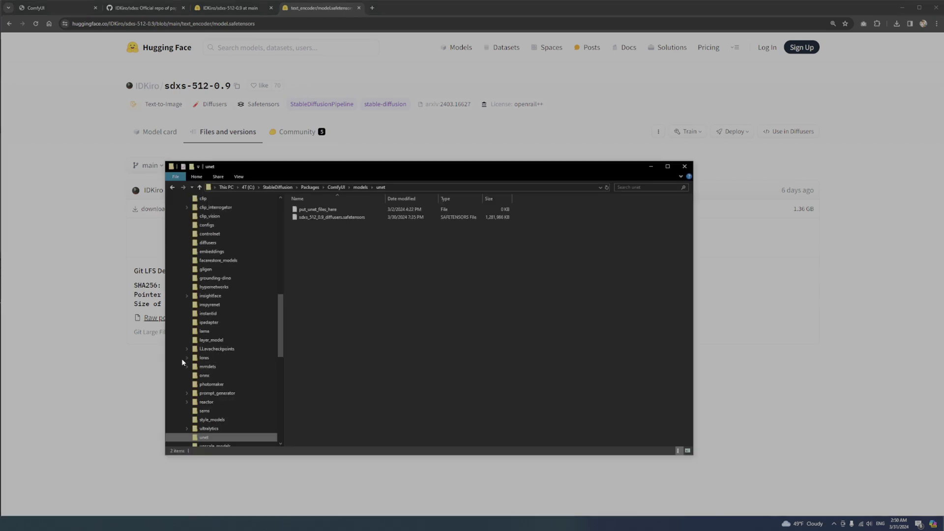
pyautogui.scroll(-6, 196, 344)
pyautogui.click(214, 199)
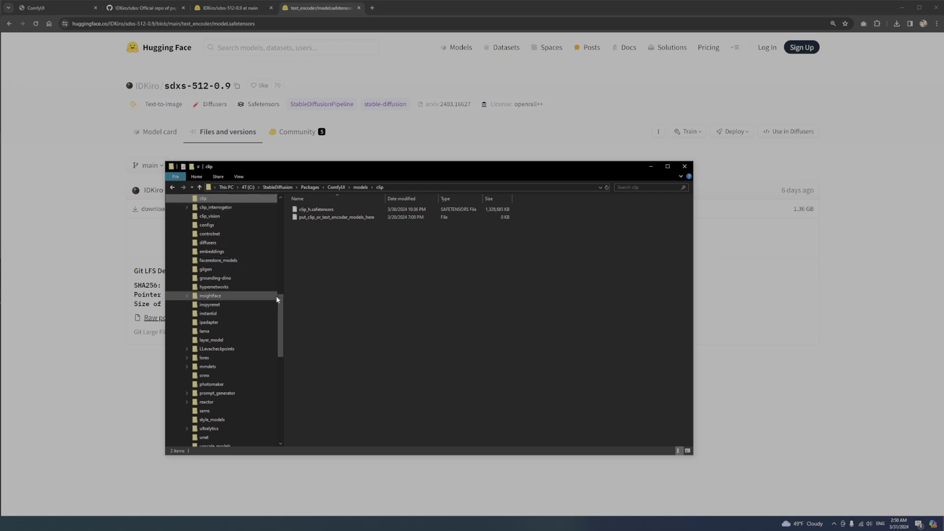
pyautogui.moveTo(282, 315); pyautogui.dragTo(285, 281)
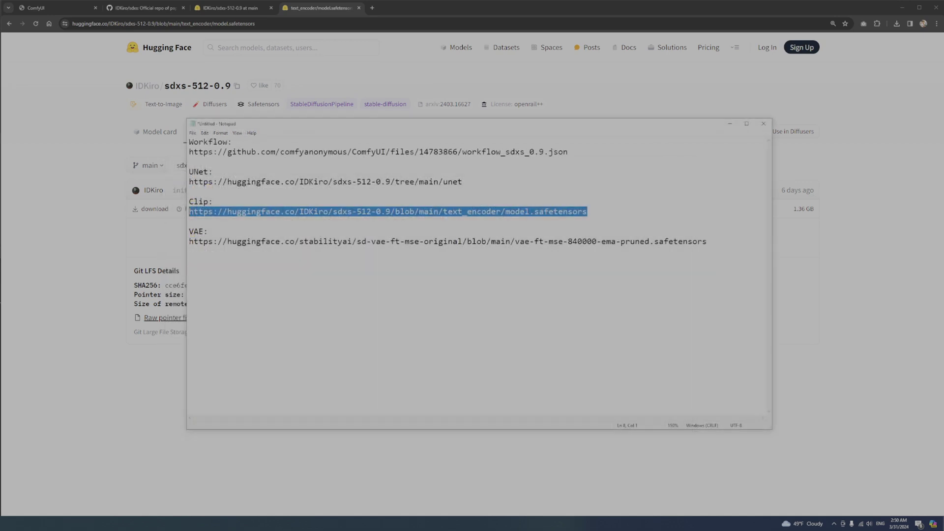
pyautogui.moveTo(189, 241); pyautogui.dragTo(707, 242)
pyautogui.hotkey('ctrl', 'c')
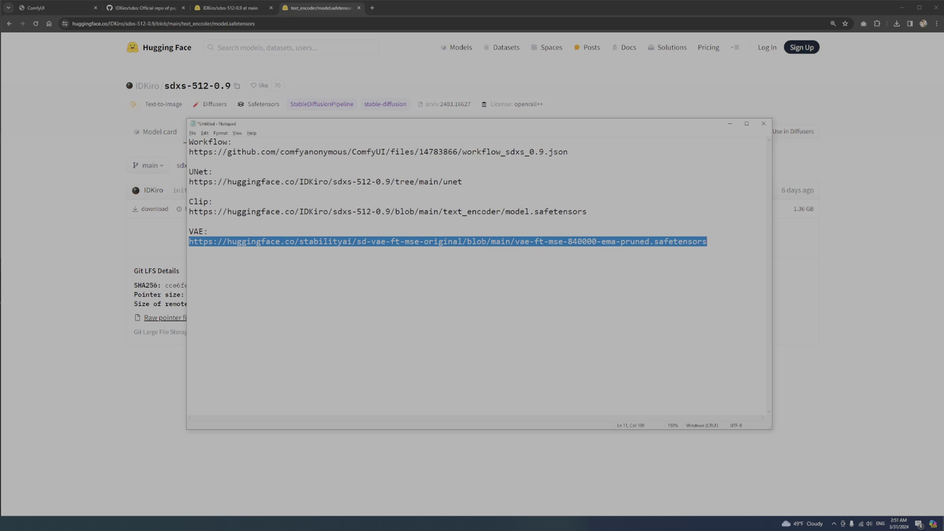
# Load the Hugging Face page for vae-ft-mse-840000-ema-pruned.safetensors from the pasted VAE link
pyautogui.hotkey('alt', 'Tab')
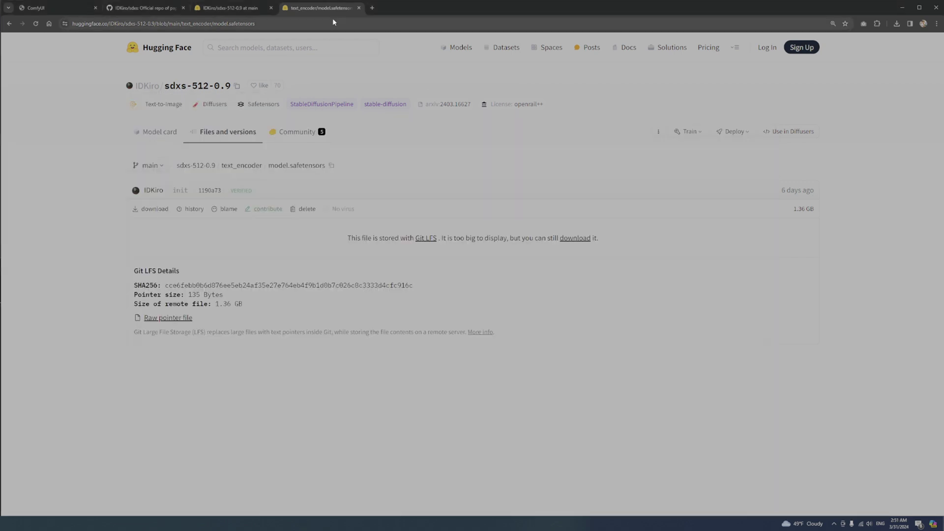
pyautogui.click(332, 22)
pyautogui.hotkey('ctrl', 'v')
pyautogui.press('Return')
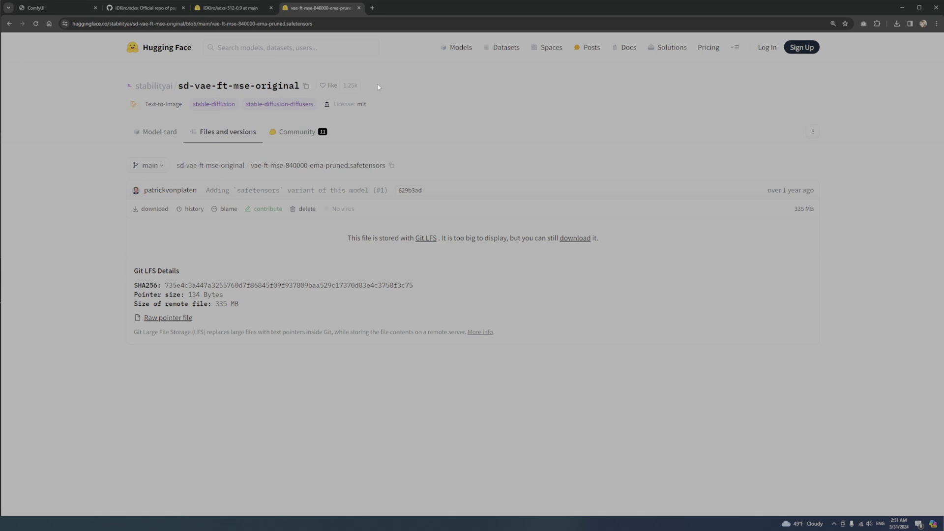
pyautogui.hotkey('alt', 'Tab')
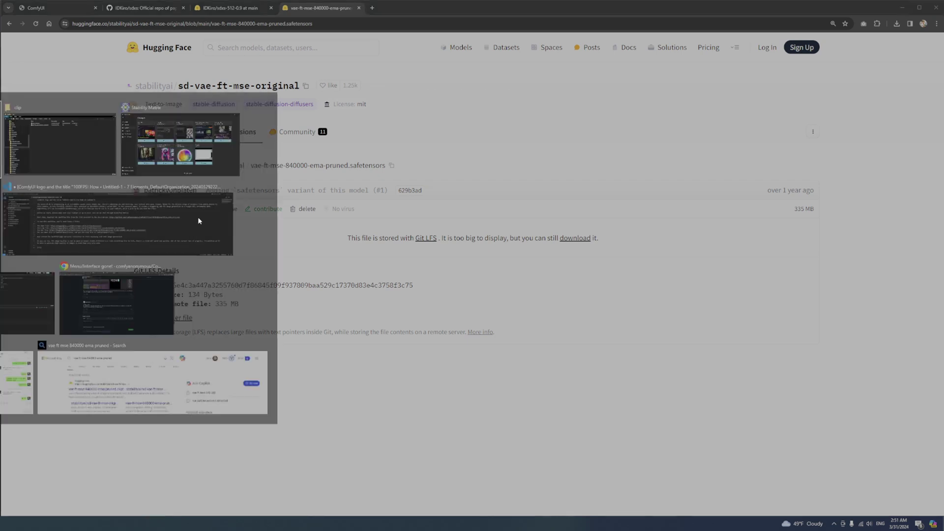
# Open ComfyUI's models vae folder, then the shared StableDiffusion Models VAE folder
pyautogui.moveTo(282, 310); pyautogui.dragTo(279, 255)
pyautogui.click(209, 238)
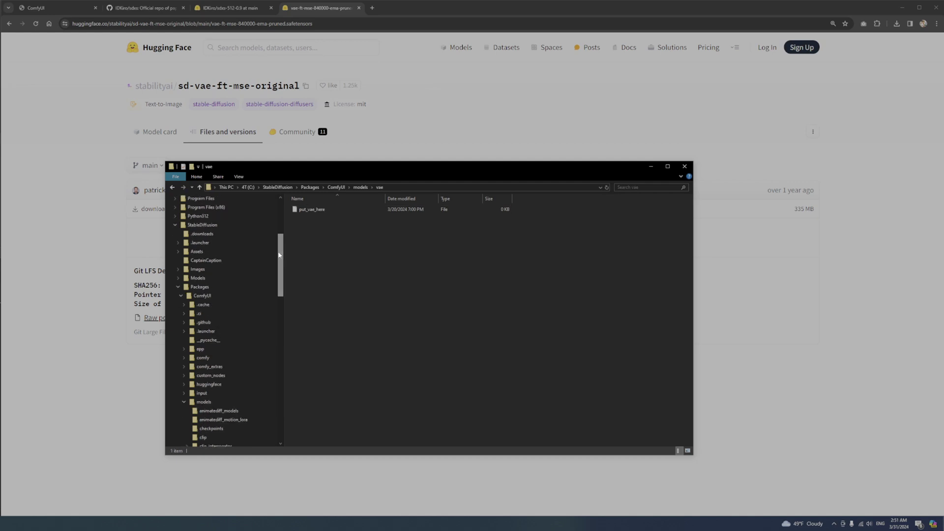
pyautogui.click(178, 278)
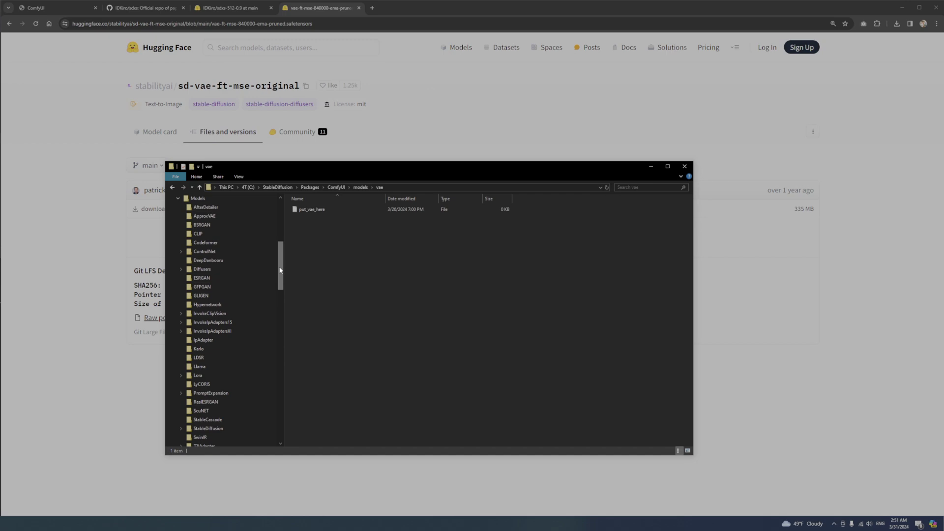
pyautogui.scroll(-1, 281, 299)
pyautogui.click(194, 331)
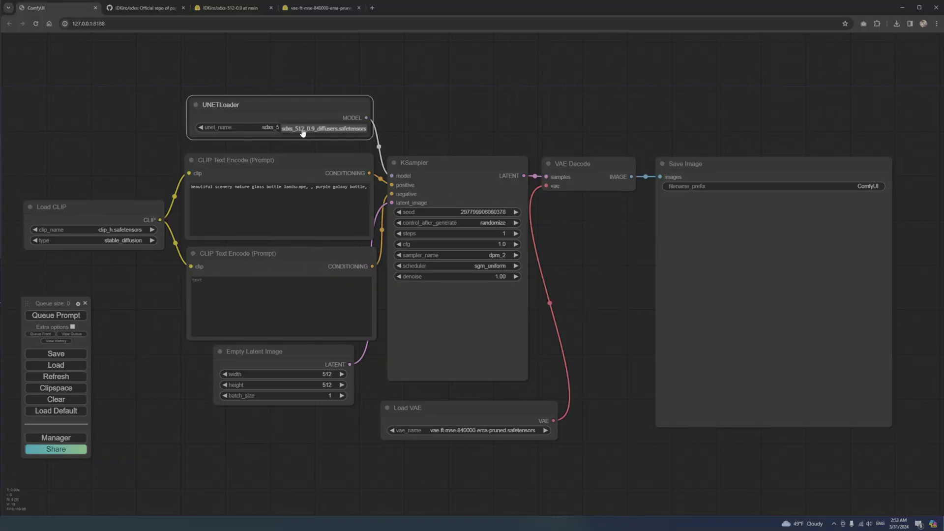
# Check the Load CLIP and Load VAE nodes, then queue the prompt to generate the image
pyautogui.click(117, 233)
pyautogui.click(454, 426)
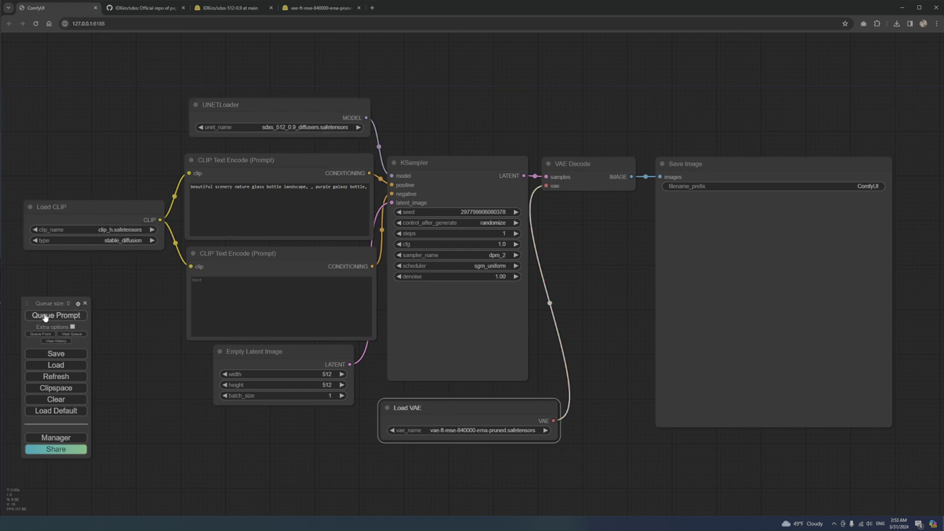
pyautogui.click(39, 316)
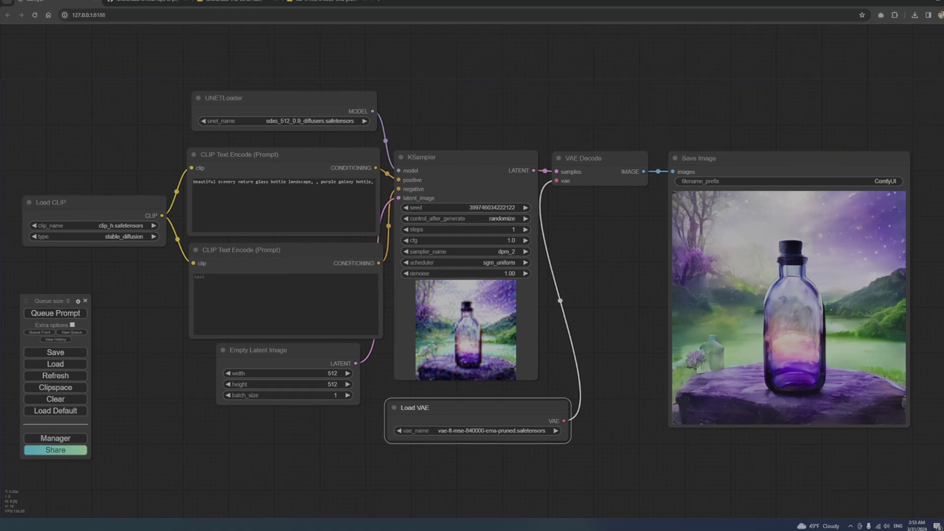
pyautogui.hotkey('alt', 'Tab')
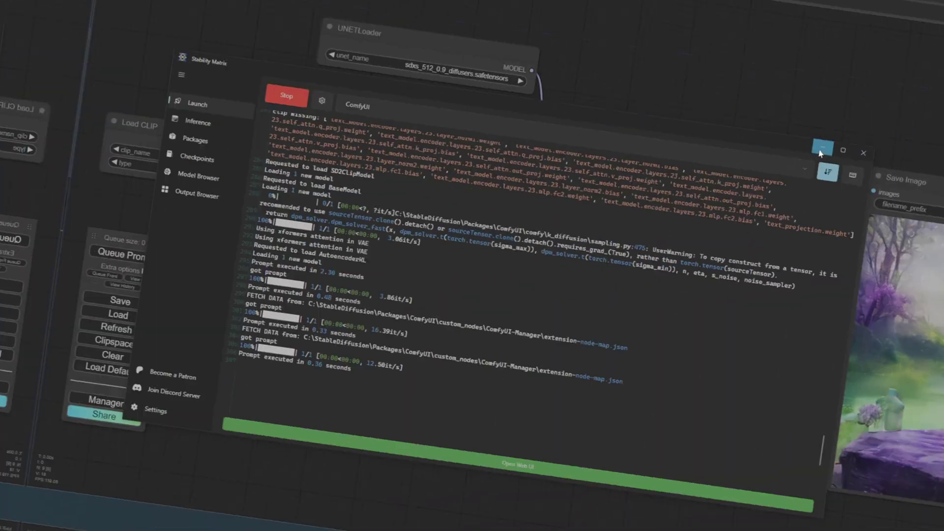
# Switch from the Stability Matrix console back to ComfyUI showing the purple bottle image
pyautogui.hotkey('alt', 'Tab')
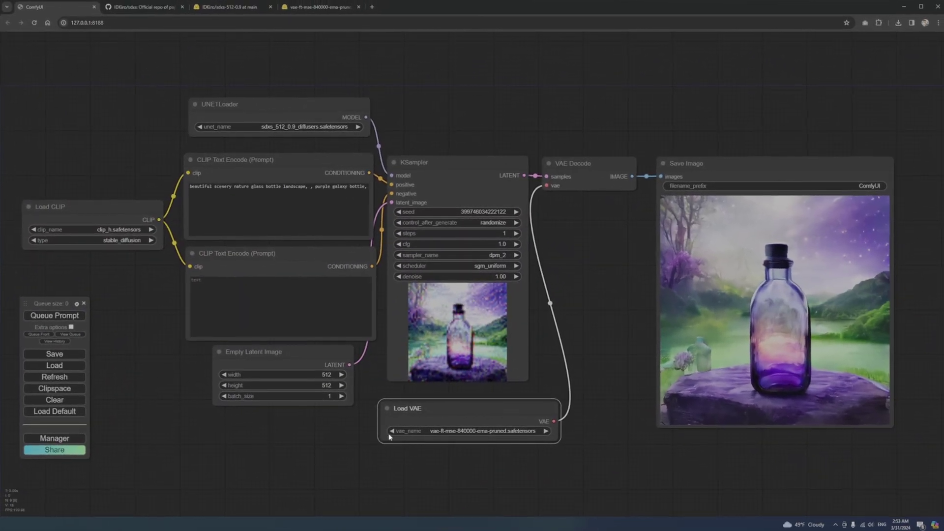